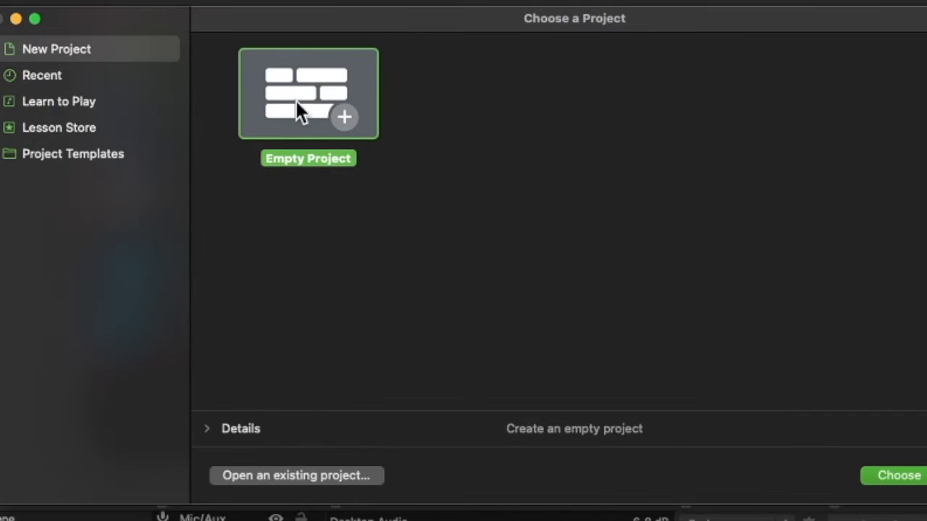
Step: Create an empty project with a Software Instrument track
double_click(296, 101)
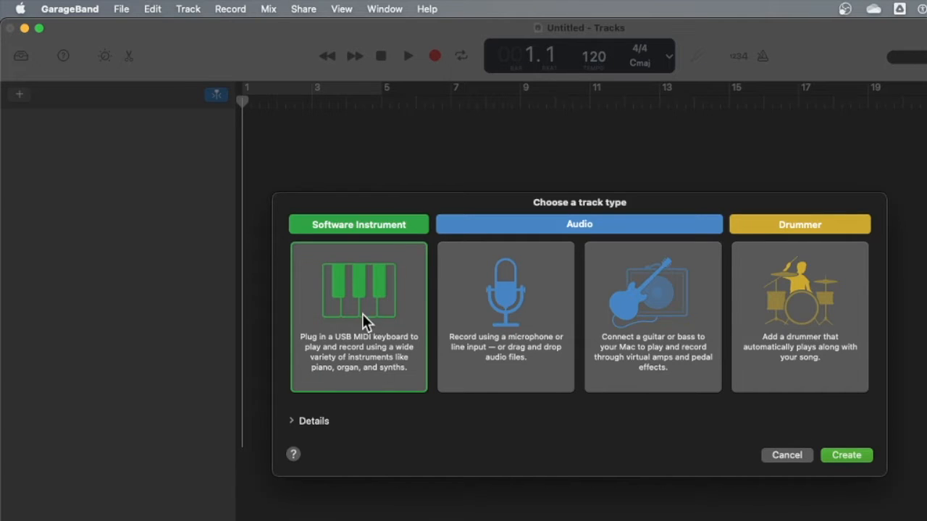
double_click(362, 314)
left_click_drag(402, 332, 404, 288)
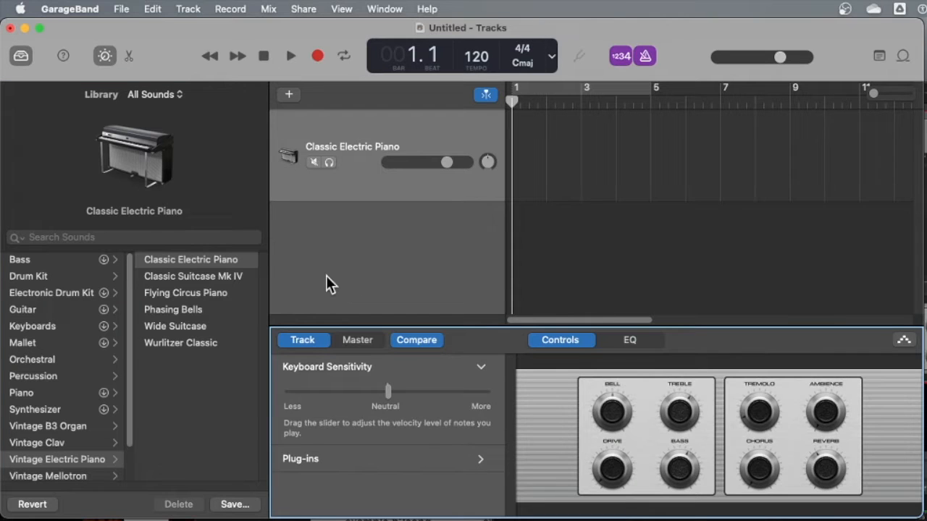
Step: Show the Apple Loops browser and collapse the track controls pane below the tracks area
left_click(904, 58)
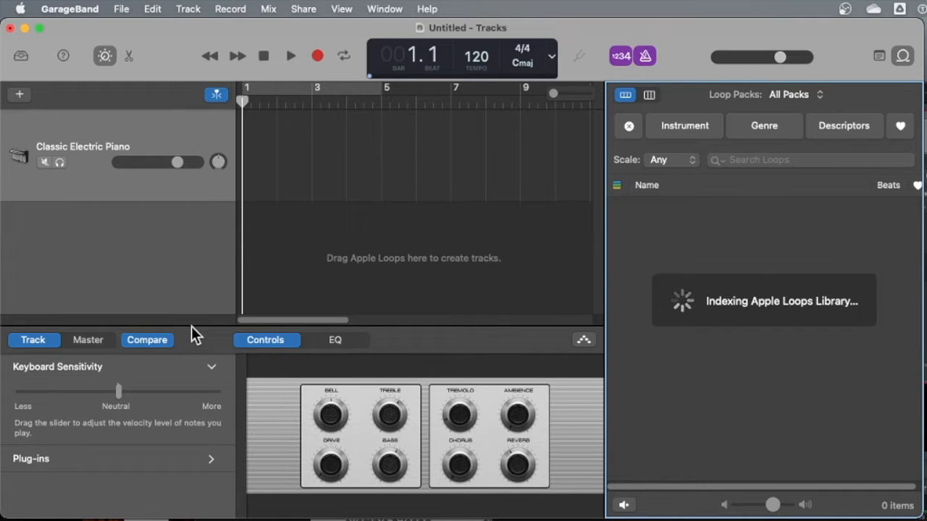
left_click_drag(191, 320, 185, 509)
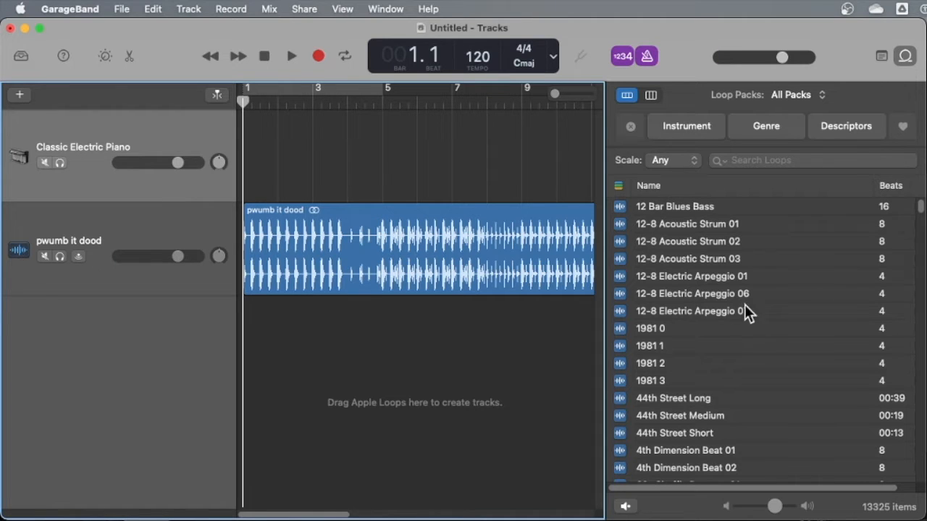
Step: Add the 12-8 Electric Arpeggio 01 loop on a new track at bar 1 and play it back with the song
left_click(688, 276)
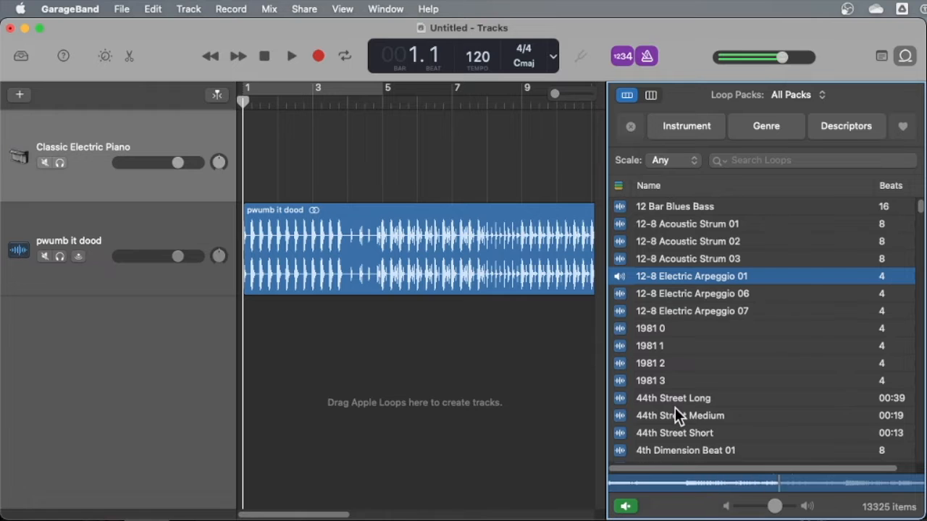
scroll(675, 408, "down", 5)
scroll(696, 294, "up", 5)
left_click_drag(687, 276, 242, 337)
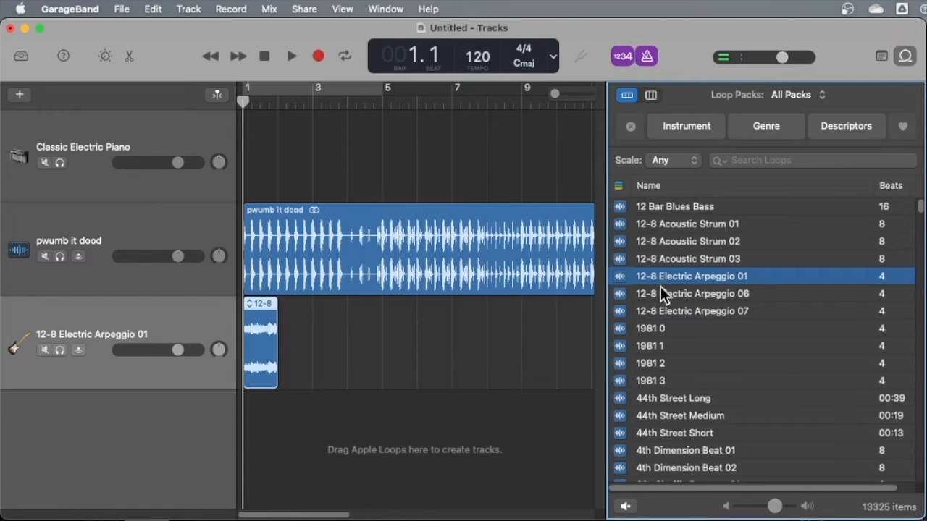
left_click_drag(659, 277, 753, 304)
key("space")
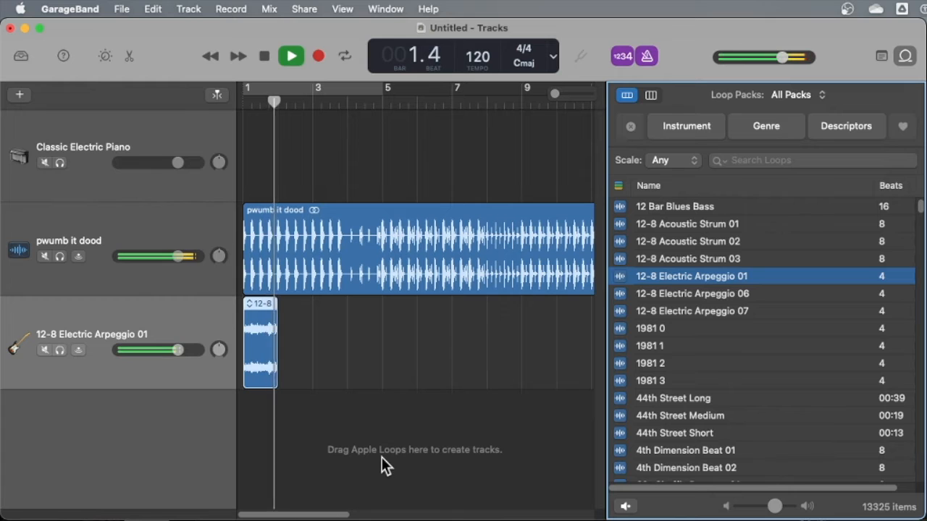
key("space")
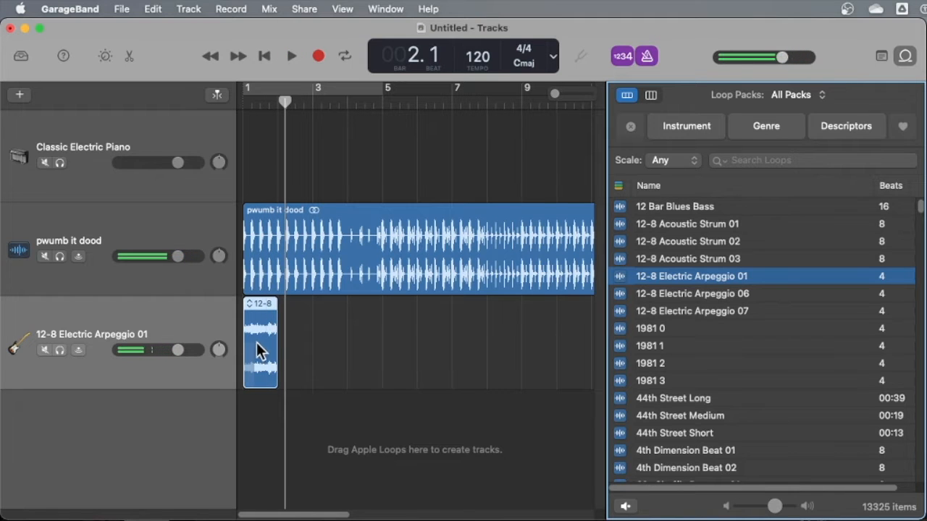
Step: Move the 12-8 Electric Arpeggio 01 region to bar 5 and loop it until bar 8
left_click_drag(261, 354, 399, 366)
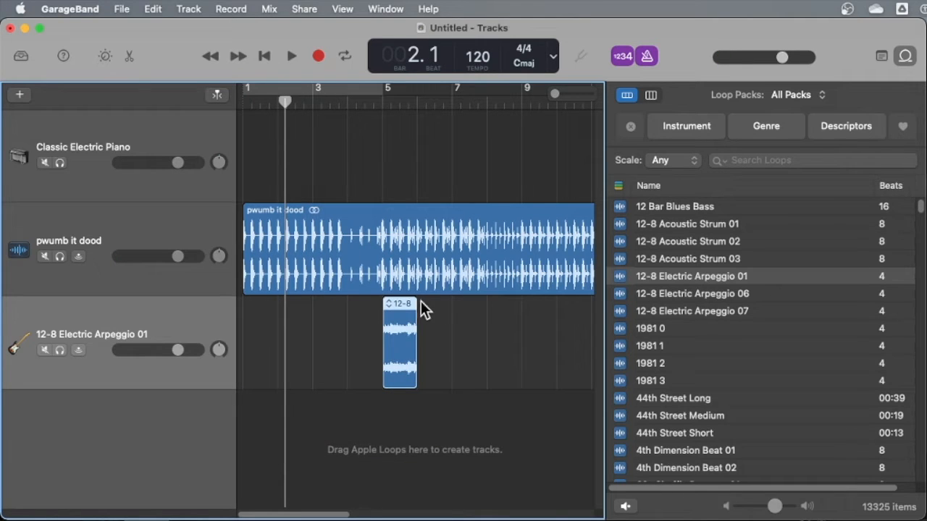
left_click_drag(416, 301, 492, 332)
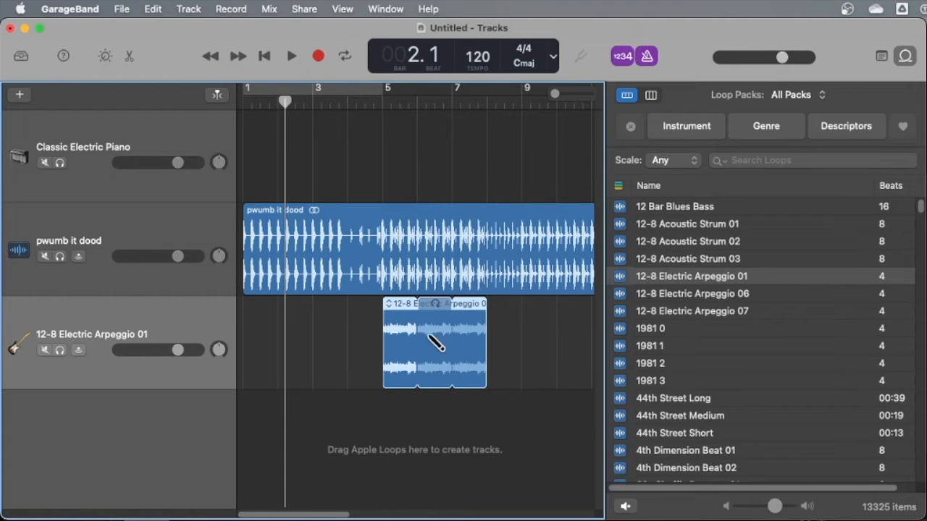
Step: Place a copy of the looped arpeggio region at bar 9 on the same track and return the playhead to the start
key("super+c")
key("super+v")
left_click_drag(302, 331, 532, 357)
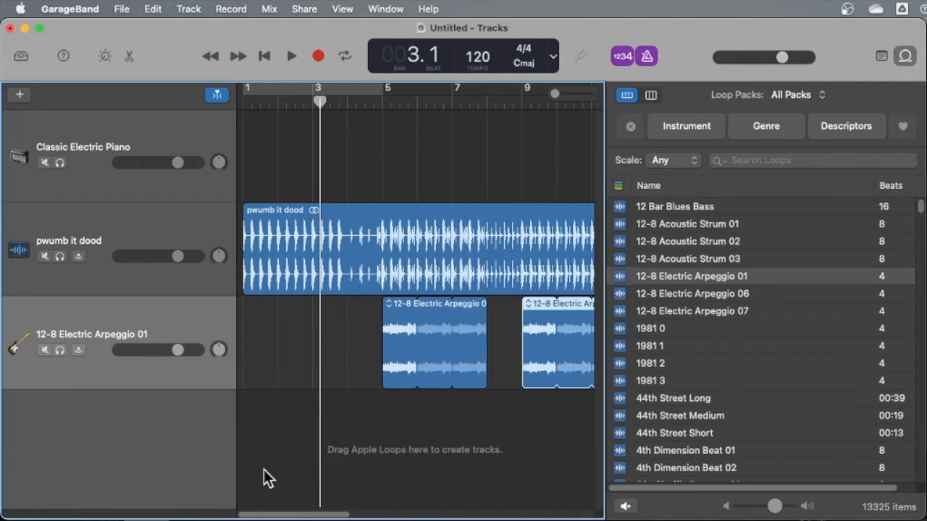
left_click(264, 56)
Step: Audition the 1981 0 and 70s Rock Piano 43 loops from the loop list
left_click(657, 326)
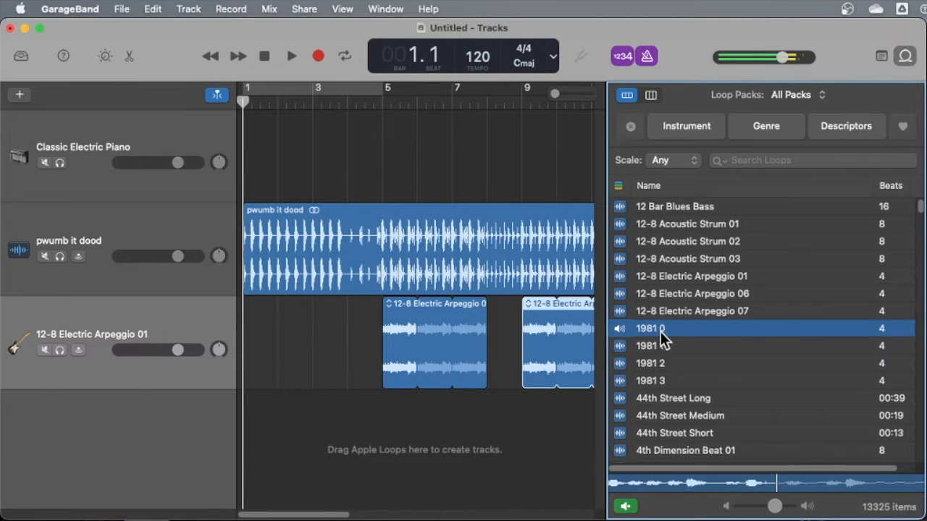
key("space")
key("space")
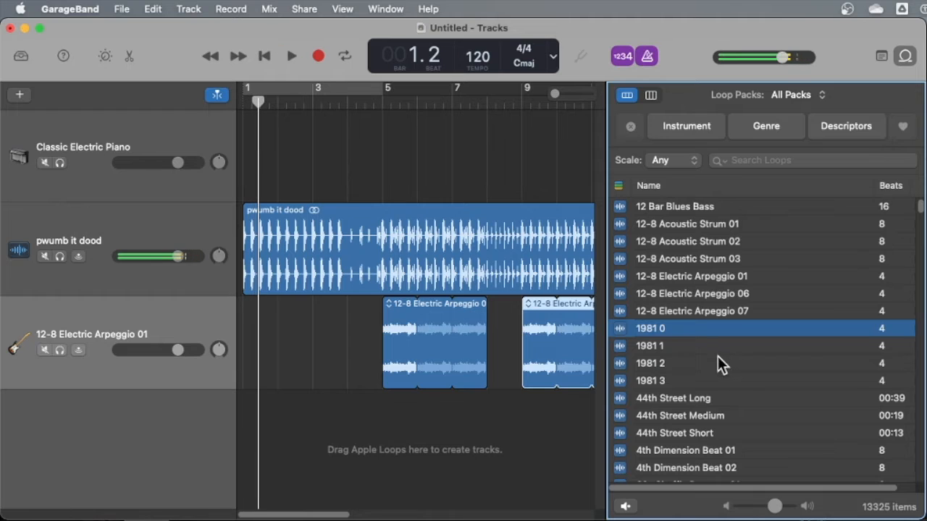
scroll(718, 355, "down", 10)
left_click(718, 355)
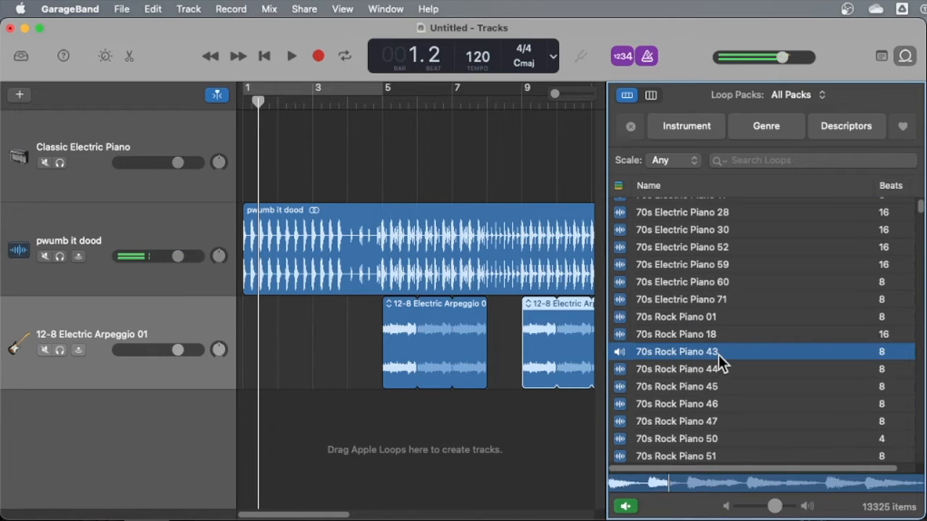
key("space")
key("space")
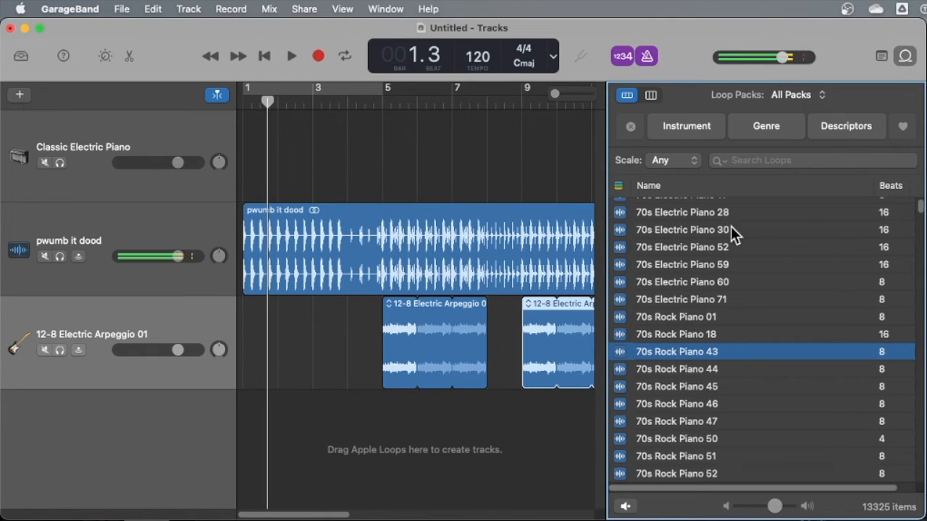
Step: Filter the loops by the House genre and audition 80s Classic Lead Synth, Above And Beyond Synth and Abstract Rhythm Beat
left_click(767, 128)
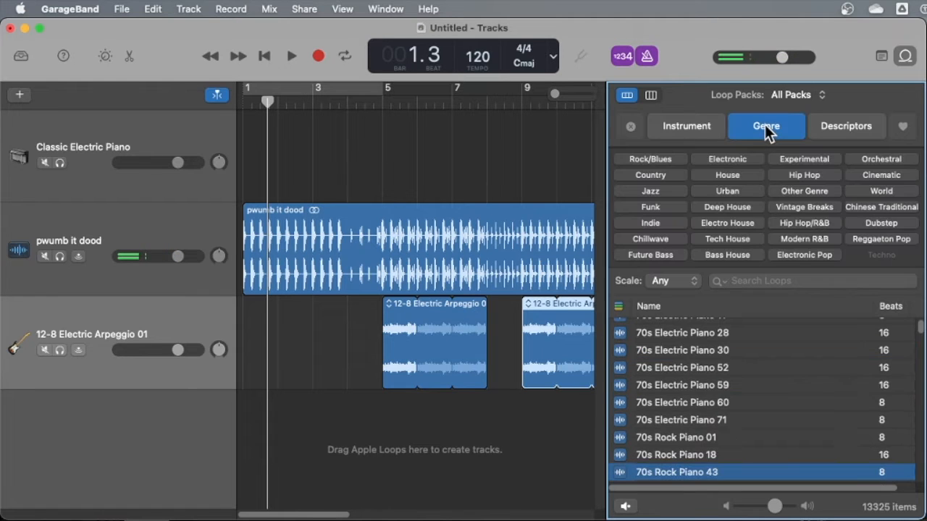
left_click(732, 173)
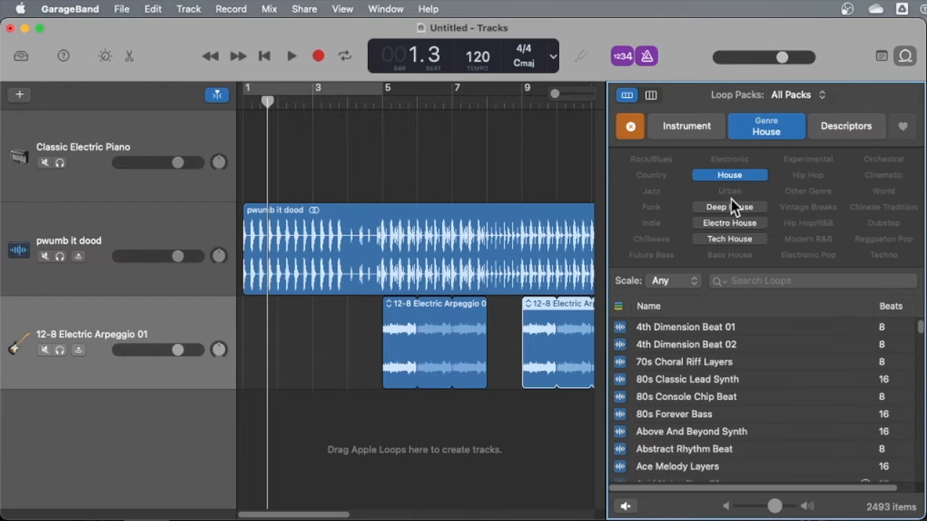
left_click(672, 378)
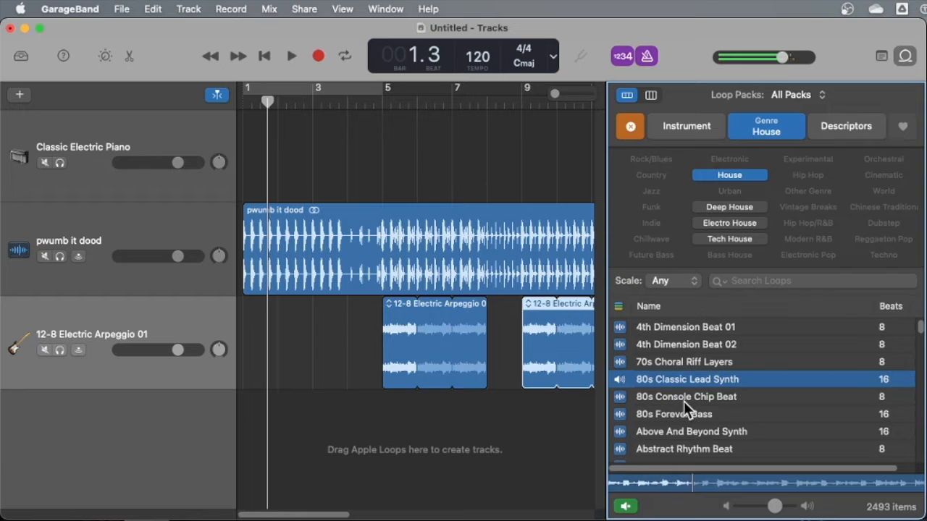
key("space")
left_click(676, 432)
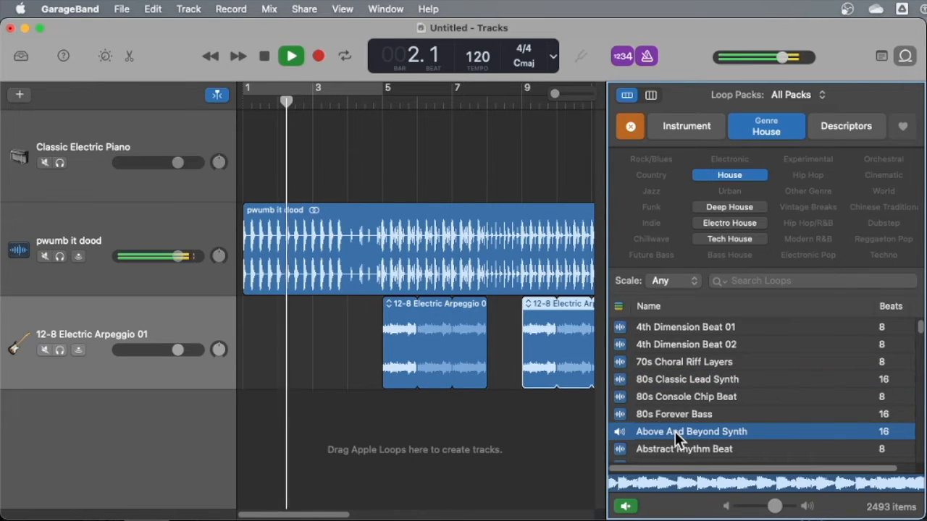
key("space")
left_click(666, 454)
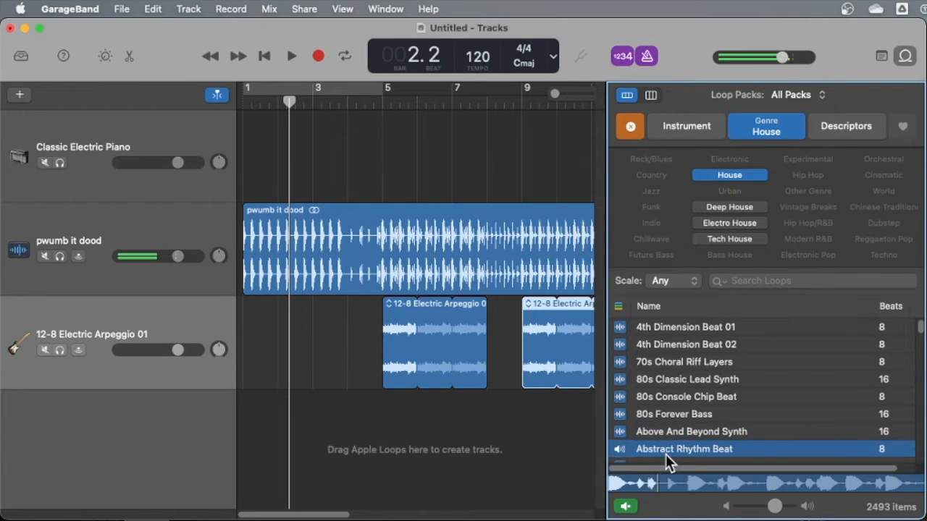
scroll(718, 388, "down", 4)
scroll(739, 395, "down", 5)
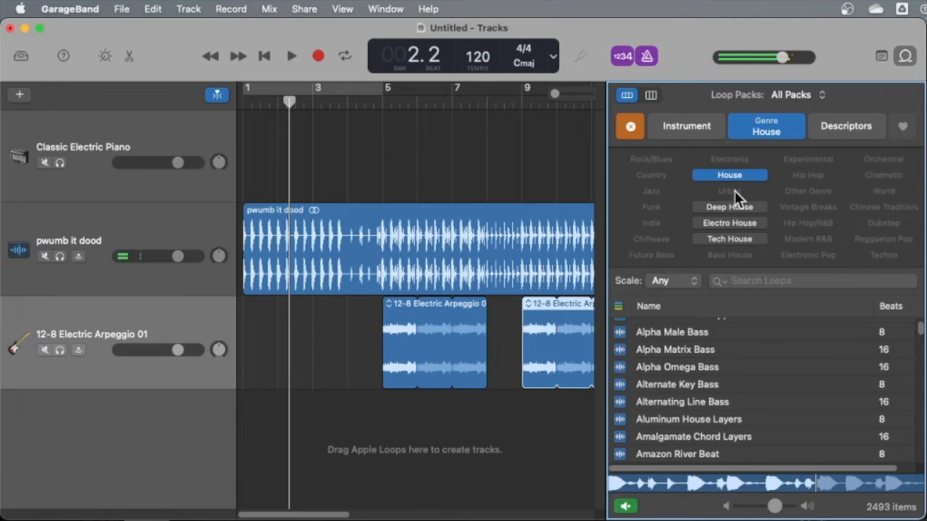
Step: Replace the genre filter with the Organ instrument and audition Blue Sky Organ 01, Last Dance Organ, Higher Power Organ and Mount Up Organ
left_click(630, 127)
left_click(697, 126)
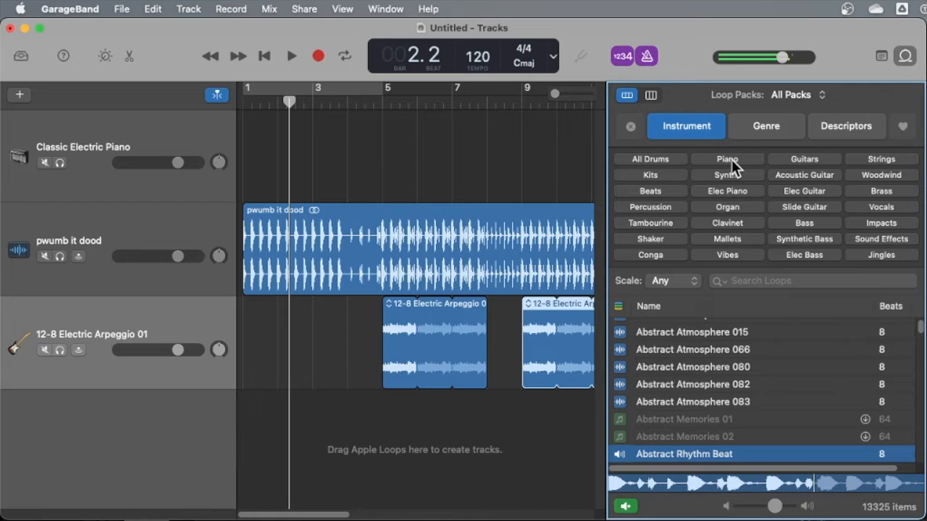
left_click(726, 208)
left_click(656, 415)
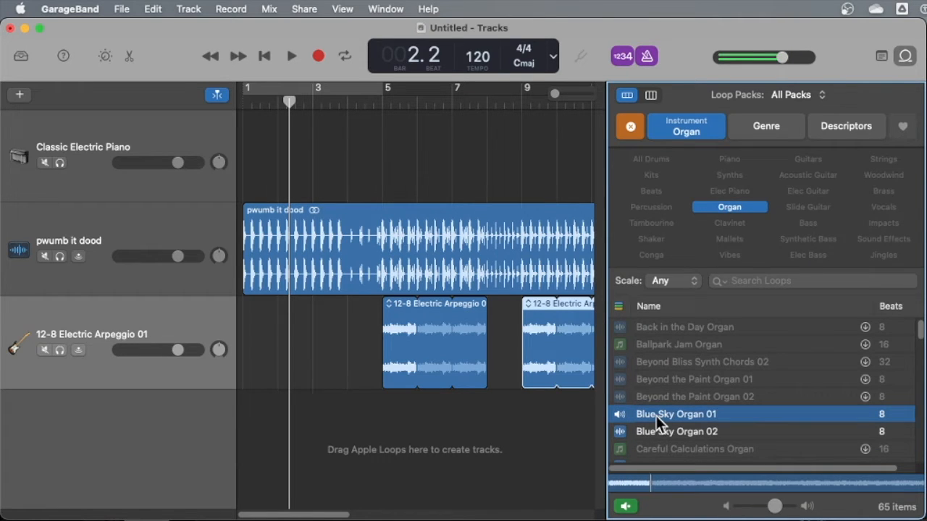
scroll(650, 416, "down", 15)
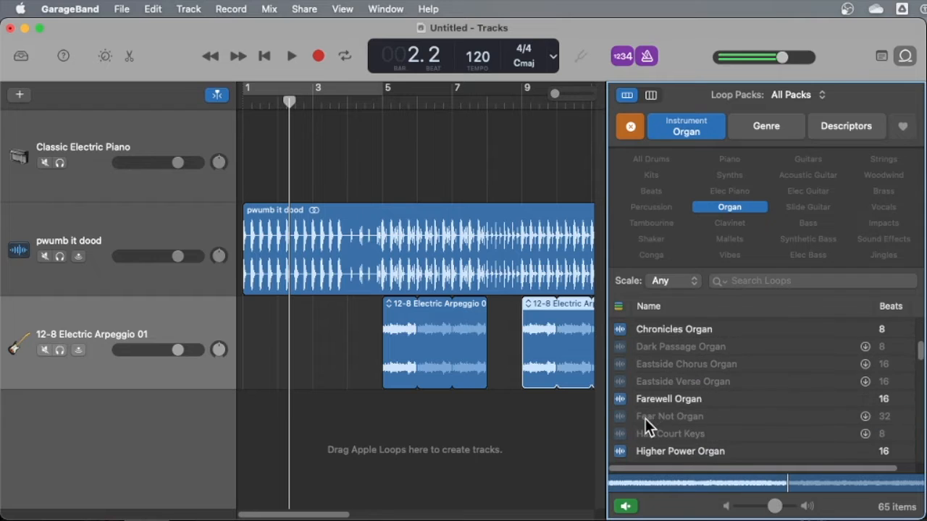
scroll(655, 378, "up", 5)
left_click(657, 362)
scroll(656, 362, "up", 1)
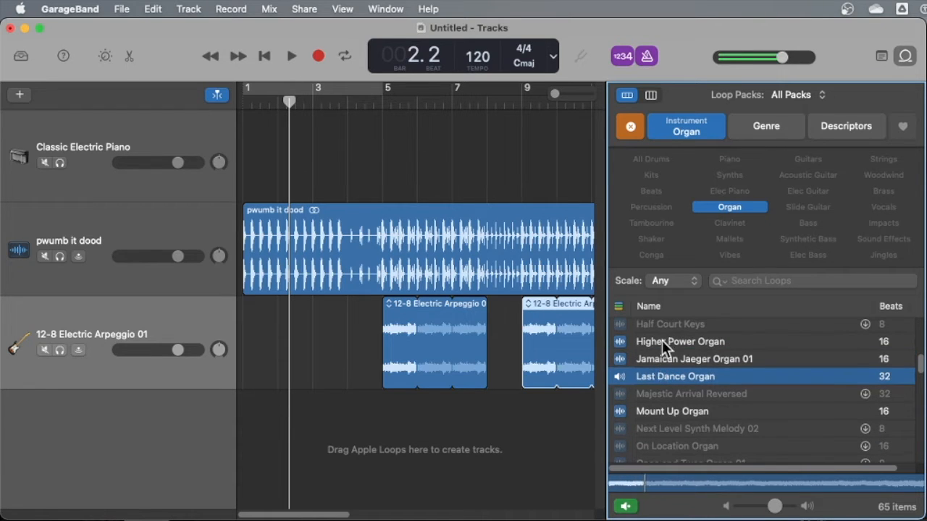
left_click(661, 340)
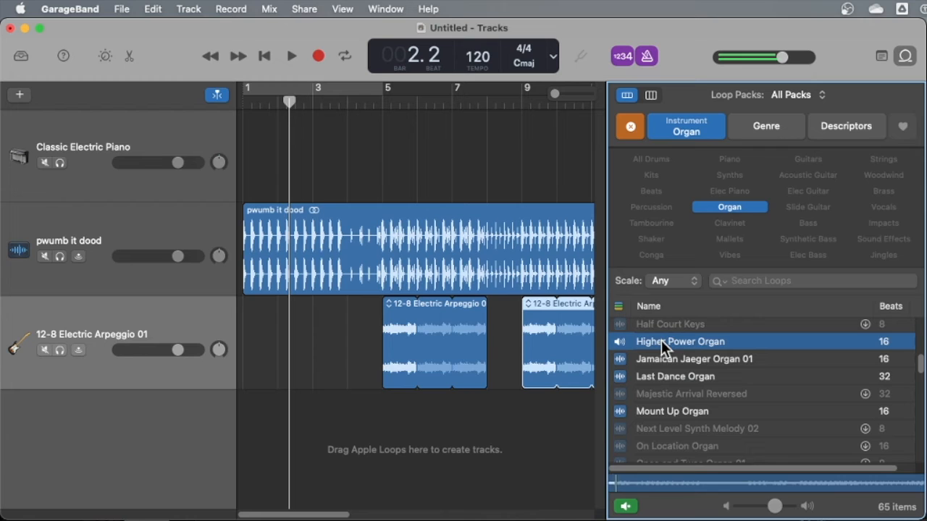
left_click(651, 412)
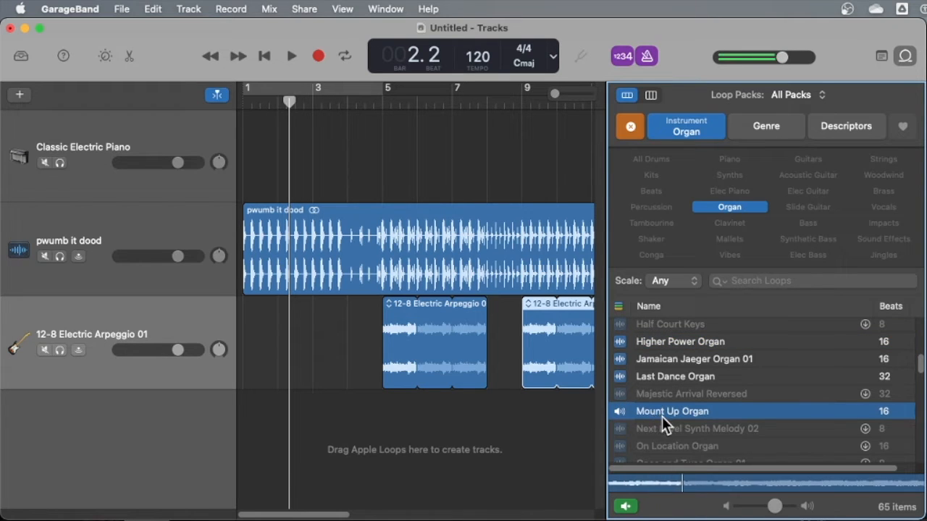
key("space")
key("space")
Step: Clear the Organ filter, browse the loops by the Intense descriptor, and reset the filter
left_click(628, 128)
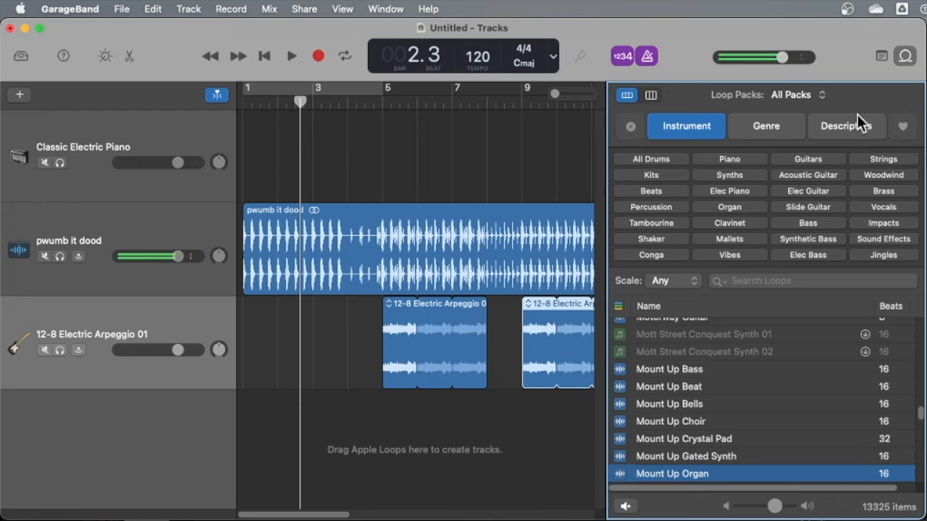
left_click(852, 128)
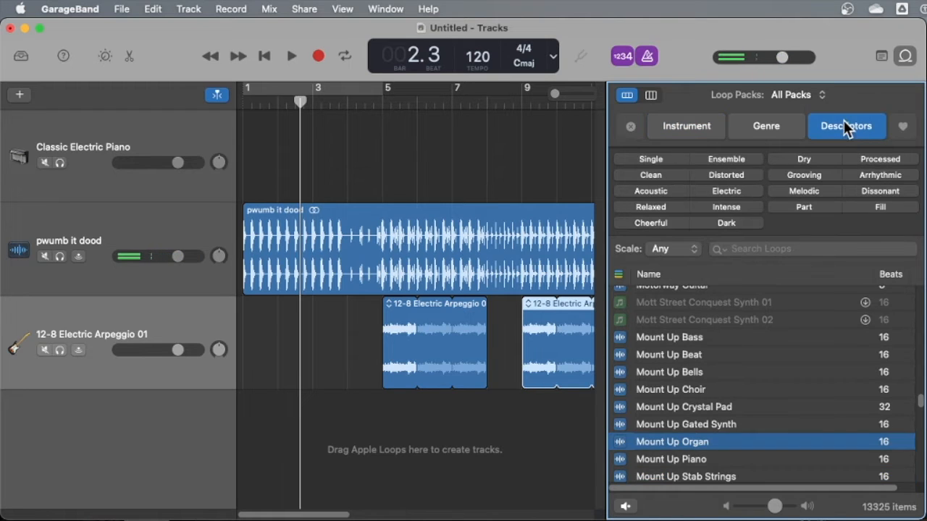
left_click(753, 208)
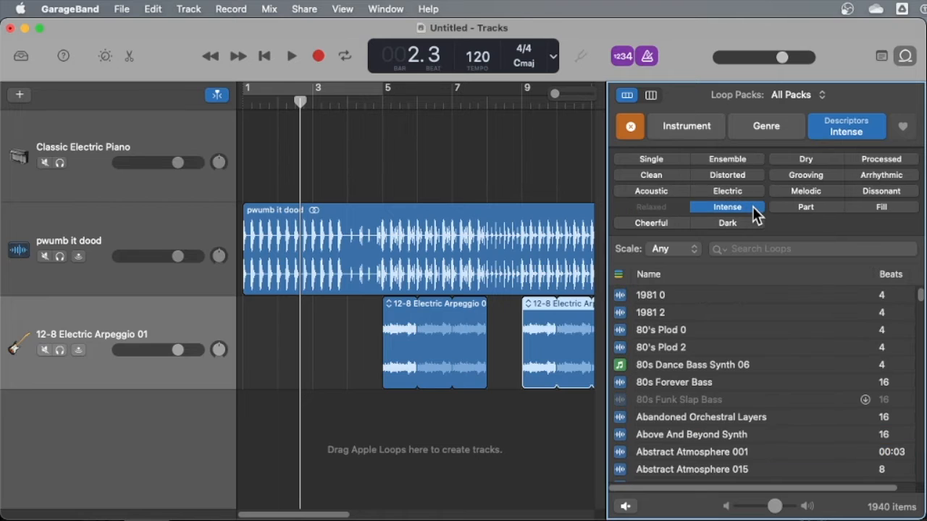
left_click(629, 129)
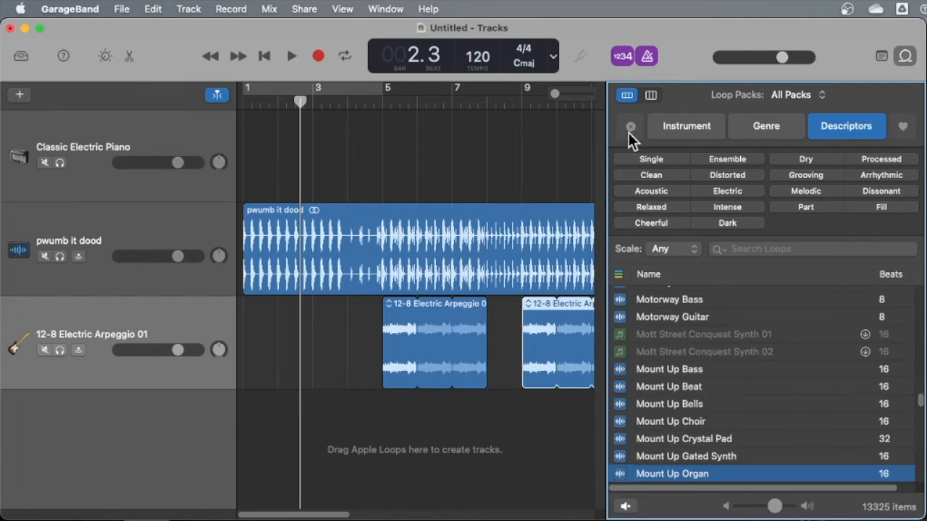
Step: Audition the Mount Up Beat loop and add it on a new track at bar 9
left_click(681, 389)
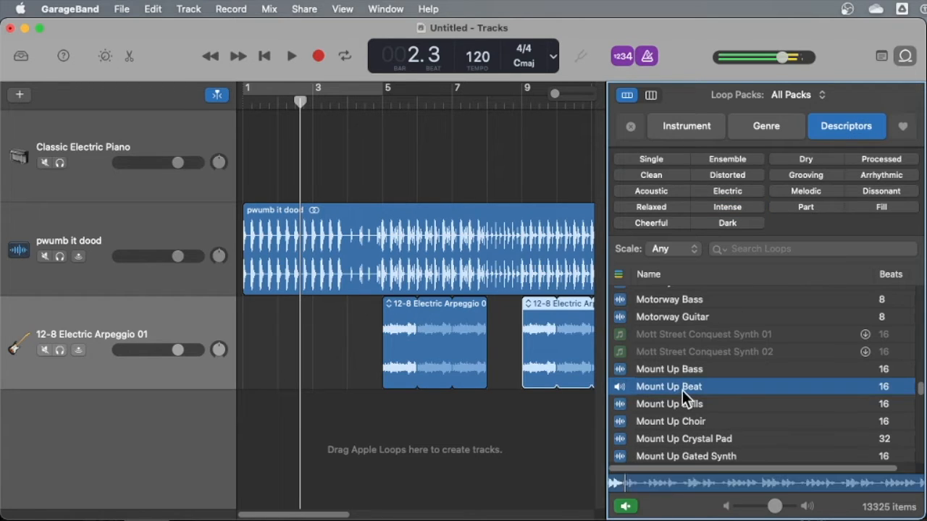
key("space")
key("space")
left_click_drag(688, 388, 518, 440)
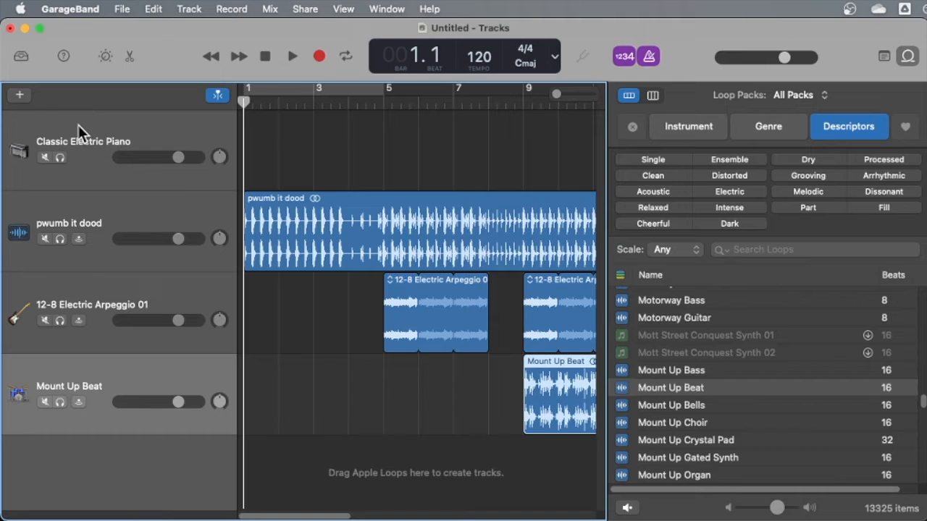
Step: Select the Classic Electric Piano track and open the Musical Typing keyboard for it
left_click(78, 125)
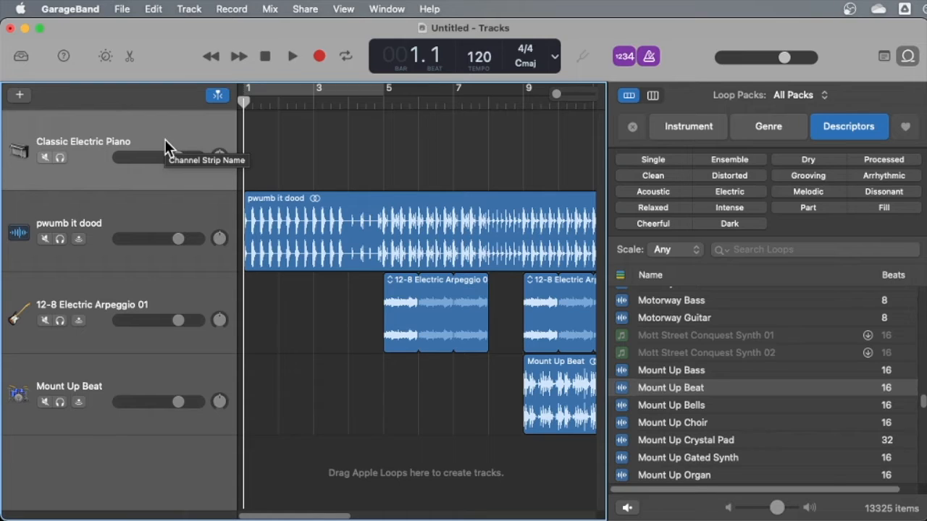
key("cmd+k")
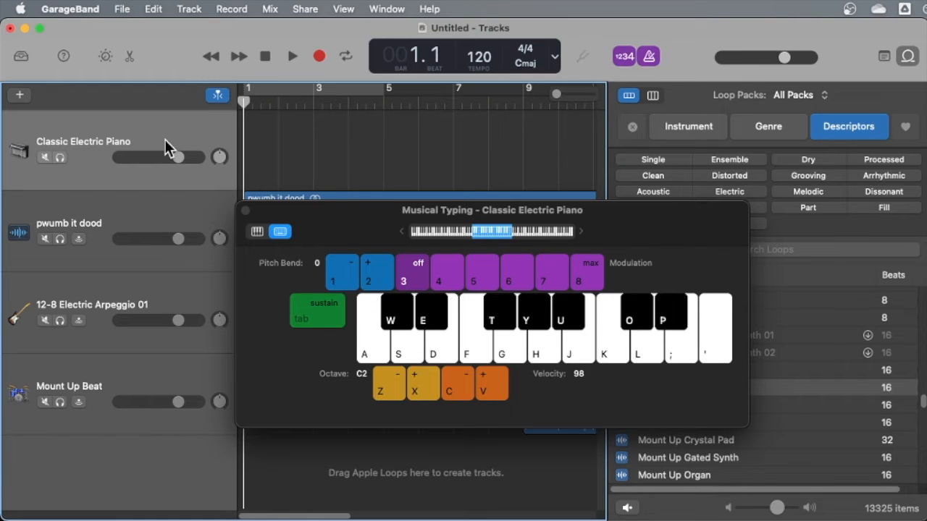
Step: Try out a few notes on the Classic Electric Piano with the Musical Typing keyboard, and close the keyboard
key("s")
key("d")
key("f")
key("g")
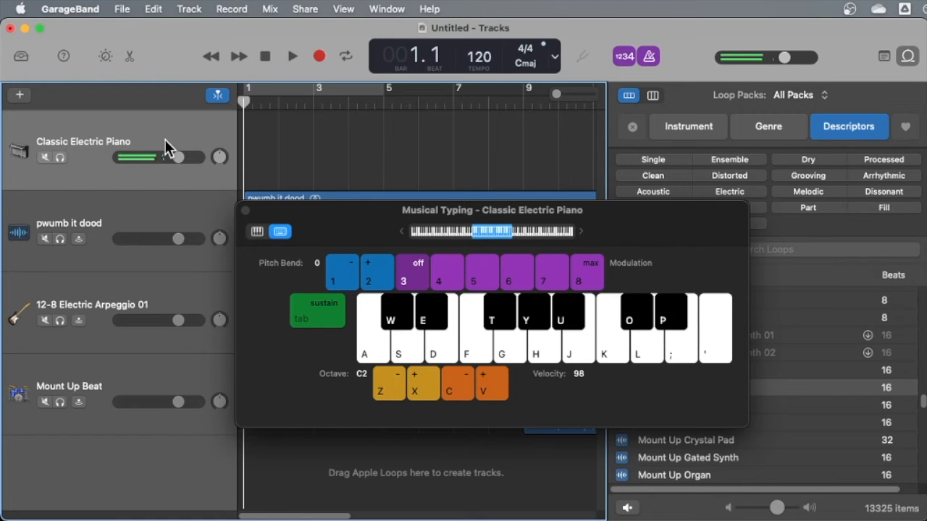
key("g")
key("s")
key("d")
left_click(246, 211)
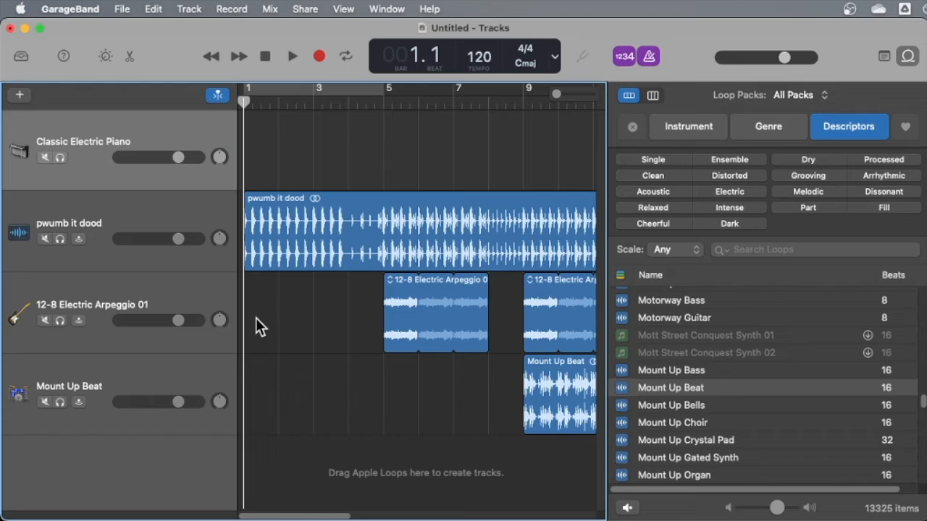
left_click_drag(315, 105, 216, 99)
left_click(319, 56)
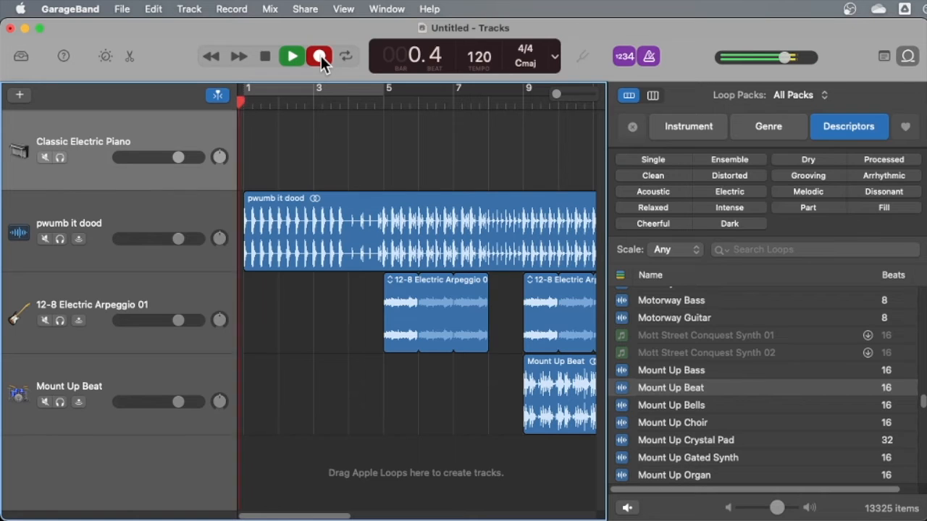
left_click(266, 57)
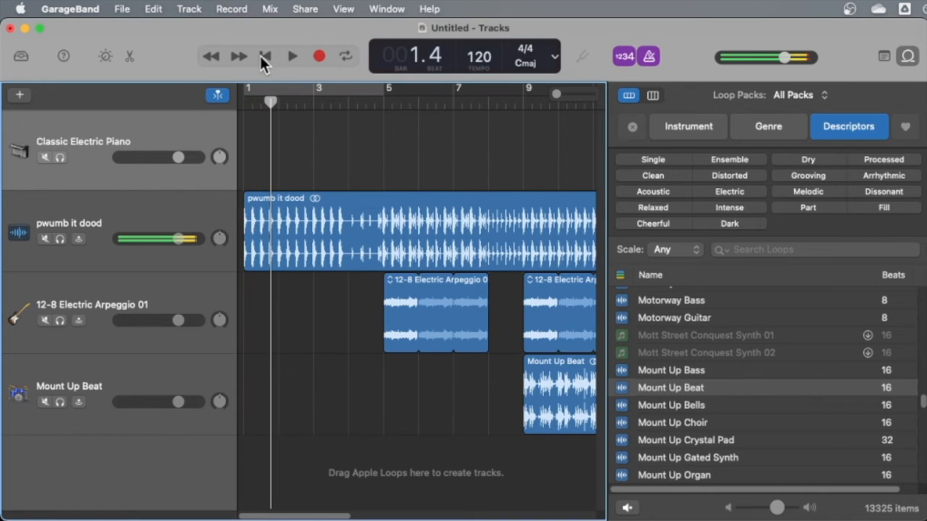
Step: Turn off the metronome and count-in, and return the playhead to the start of the song
left_click(650, 58)
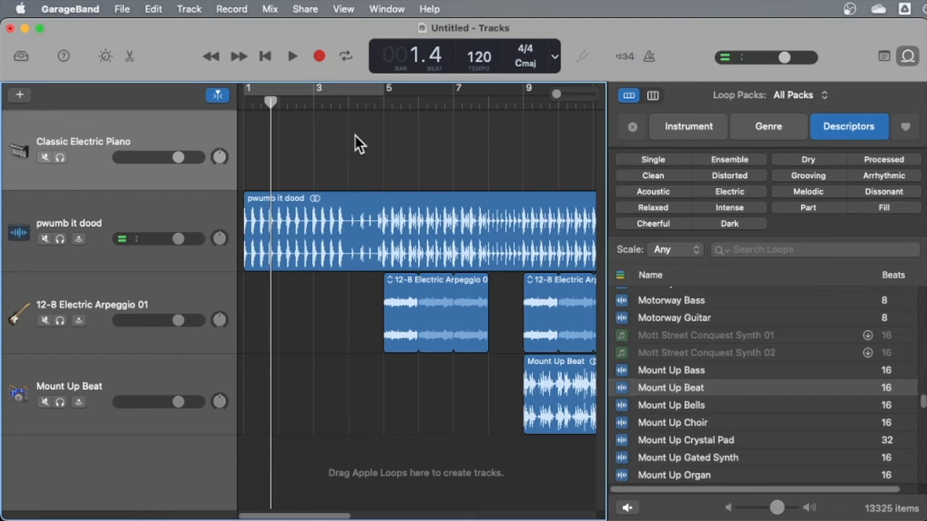
left_click(266, 58)
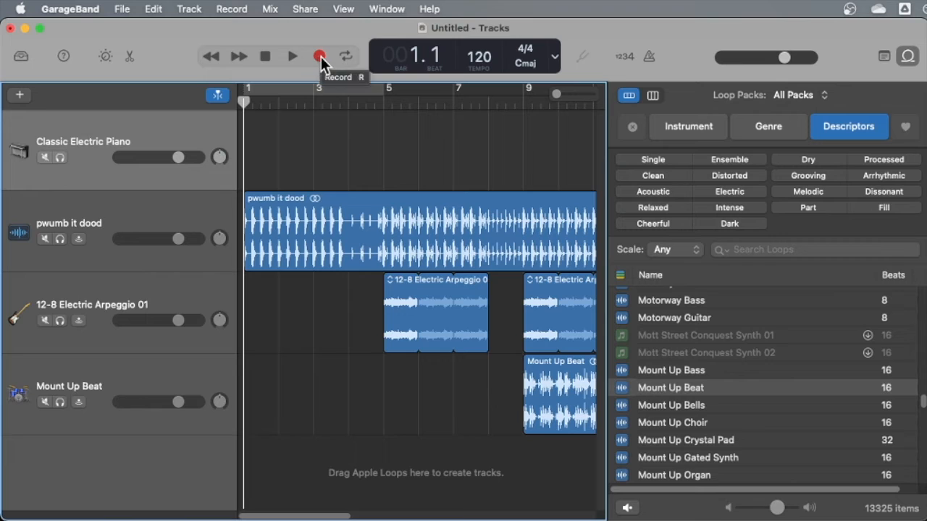
Step: Record a short descending melody with Musical Typing on the Classic Electric Piano track, finishing the notes by bar 5
left_click(321, 57)
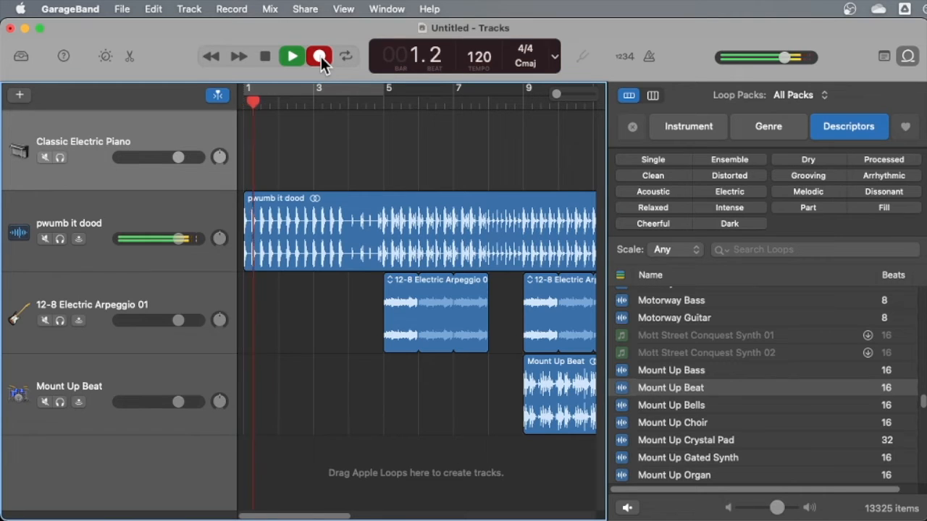
key("super+k")
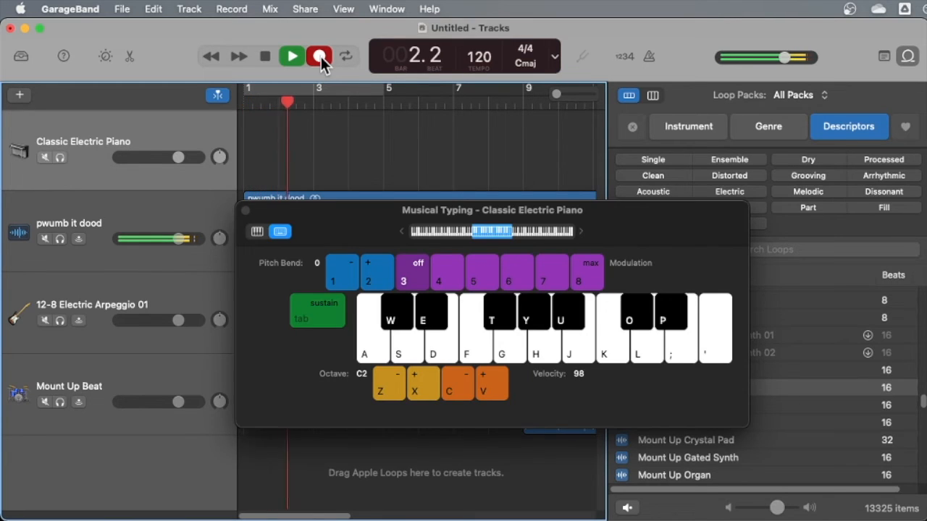
key("a")
key("k")
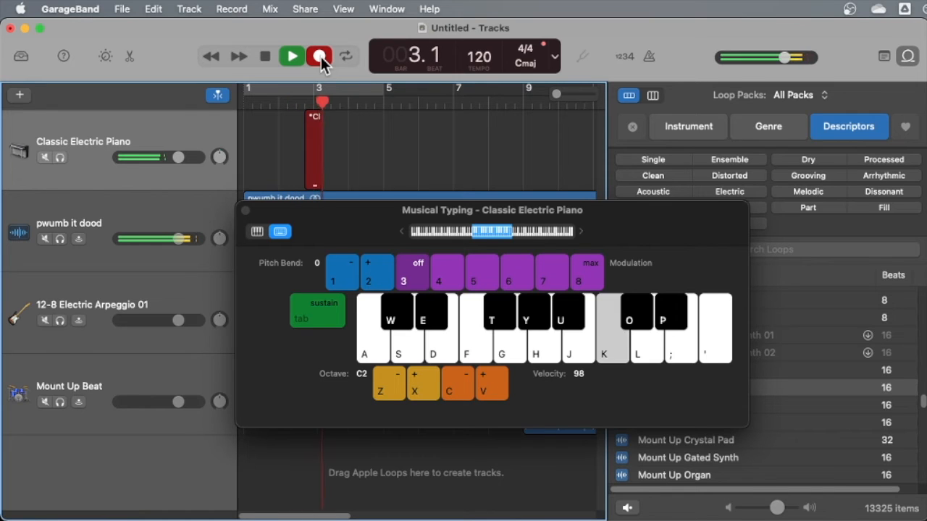
key("j")
key("g")
key("h")
key("g")
key("f")
key("d")
left_click(320, 57)
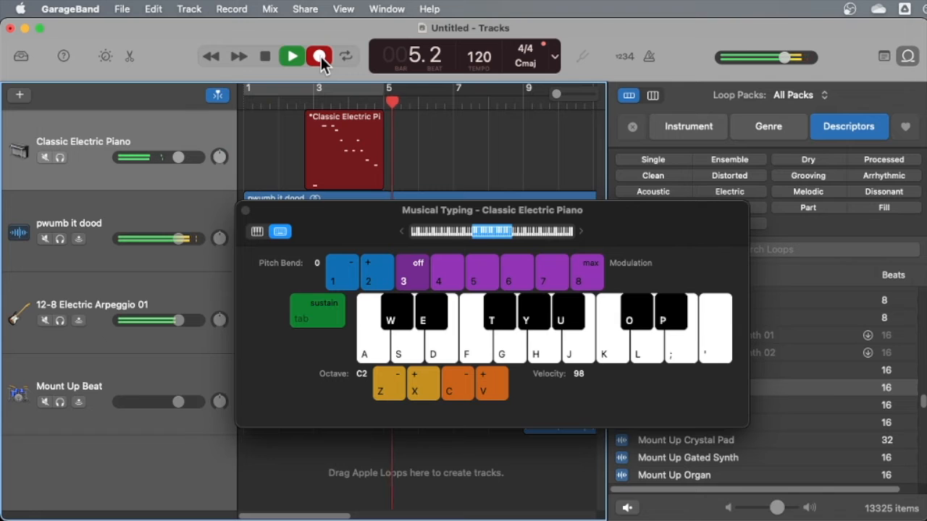
left_click(245, 210)
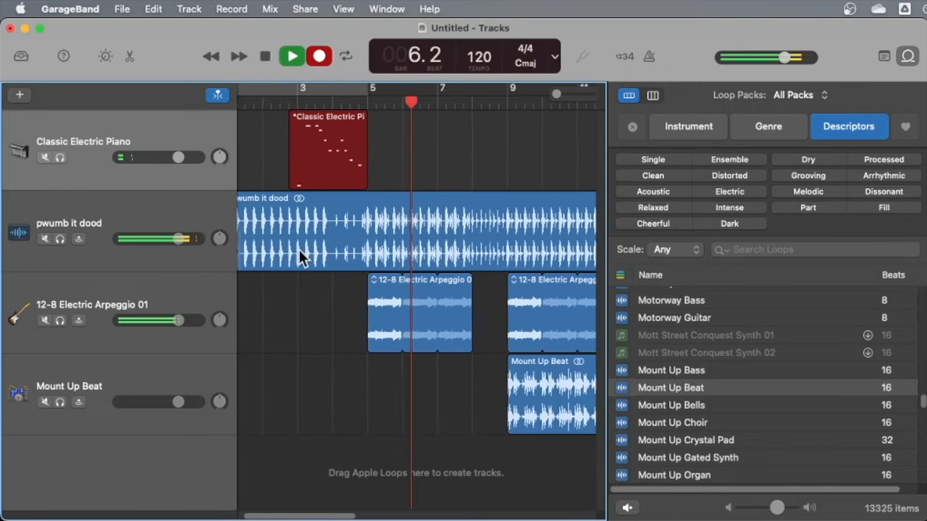
key("space")
Step: Move the recorded piano region to start at bar 5 and loop it through to bar 17
left_click_drag(306, 159, 378, 162)
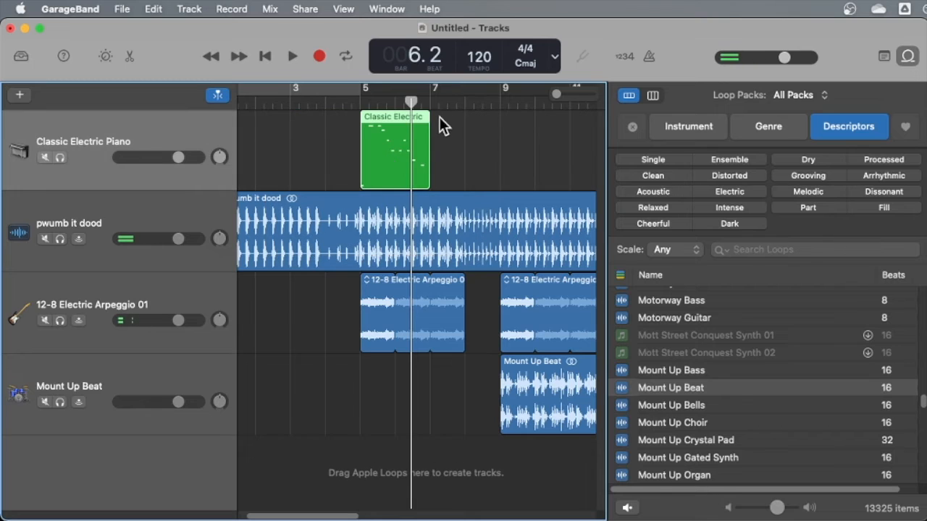
left_click_drag(431, 114, 398, 139)
left_click_drag(405, 517, 277, 517)
Step: Play back the arrangement to hear the looped piano region together with the other tracks
left_click(311, 100)
key("space")
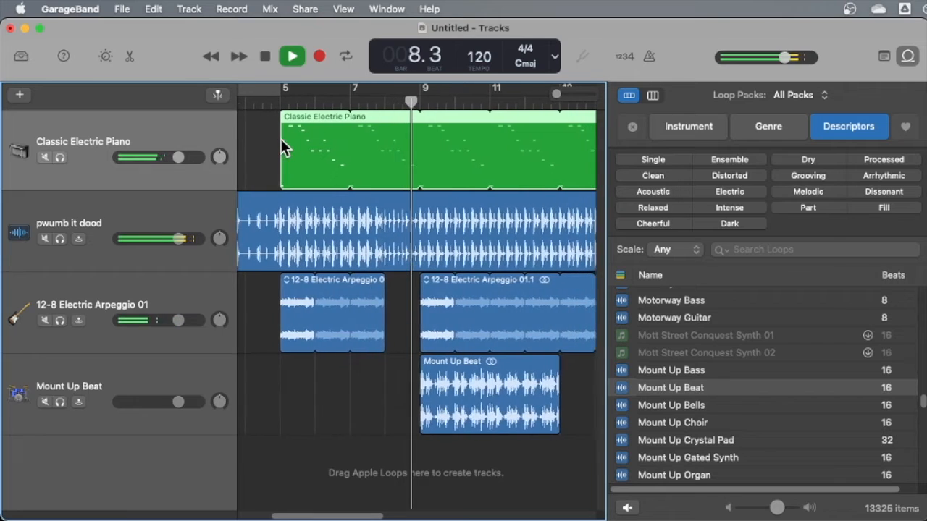
key("space")
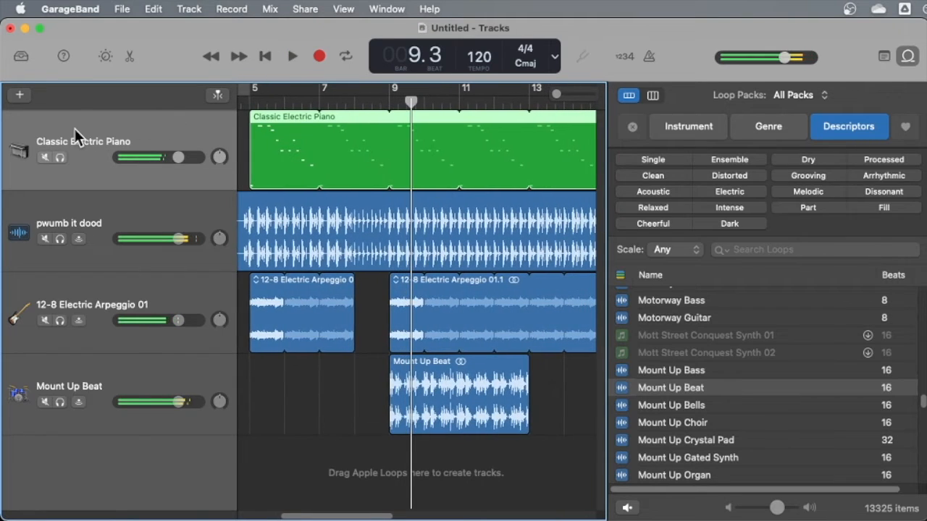
key("b")
key("b")
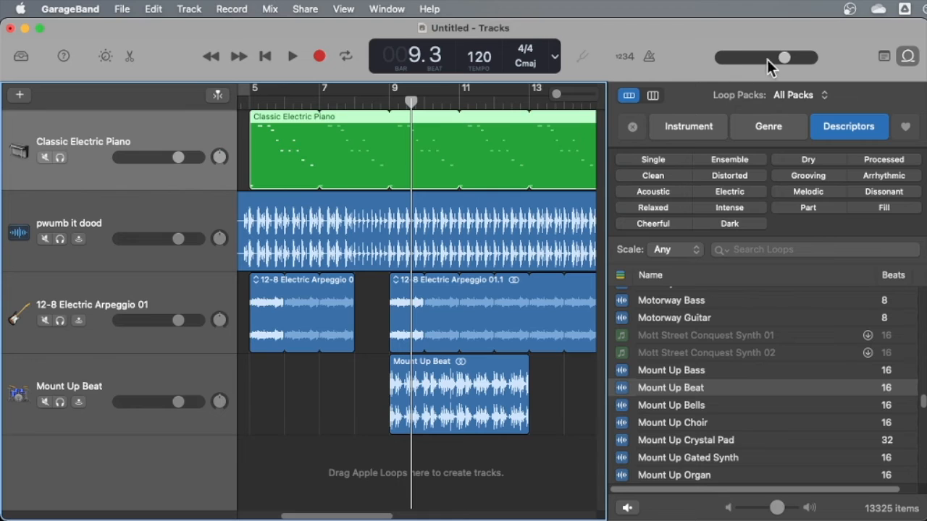
Step: Hide the loop browser and switch the Classic Electric Piano track's sound to the synthesizer pad Autumn Haze from the Library
left_click(909, 58)
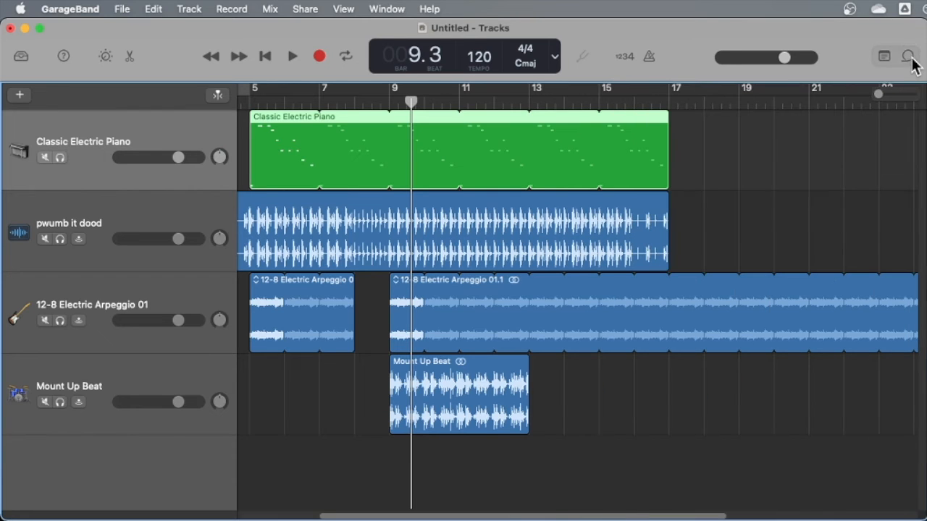
left_click(24, 55)
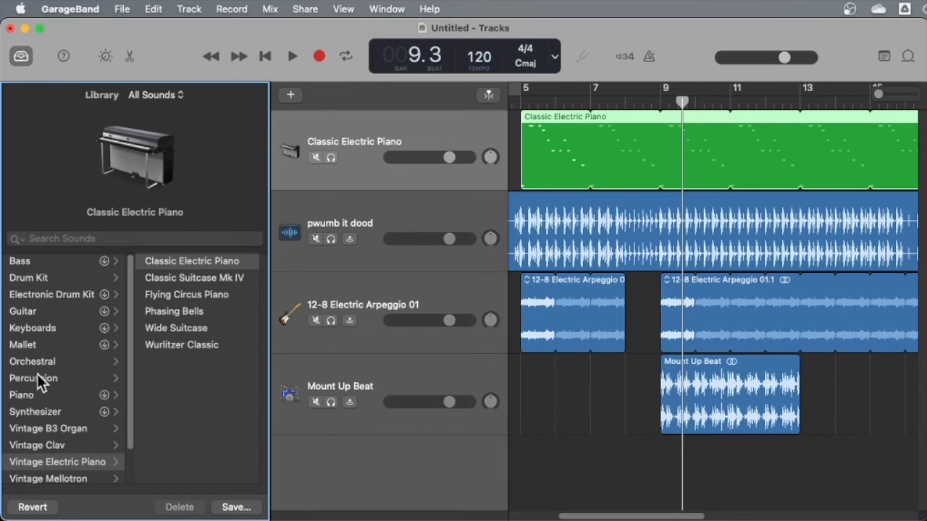
left_click(48, 417)
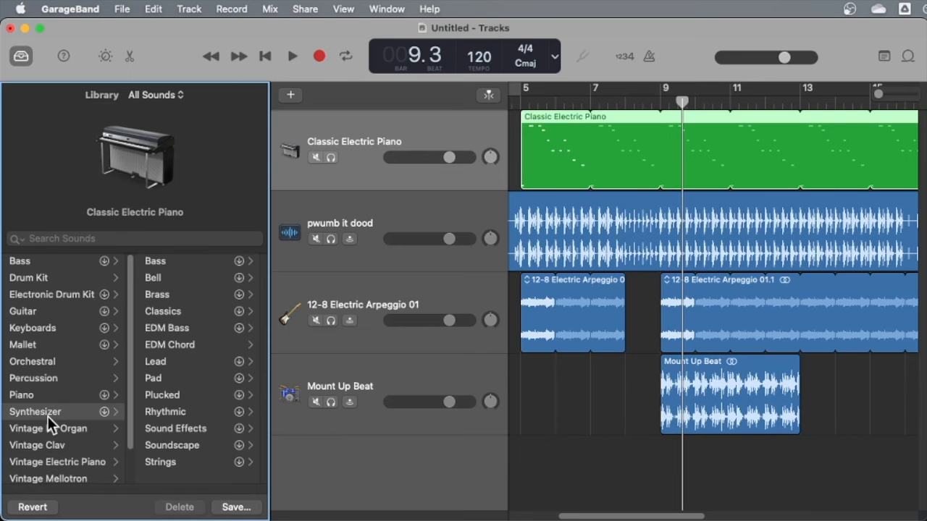
left_click(161, 375)
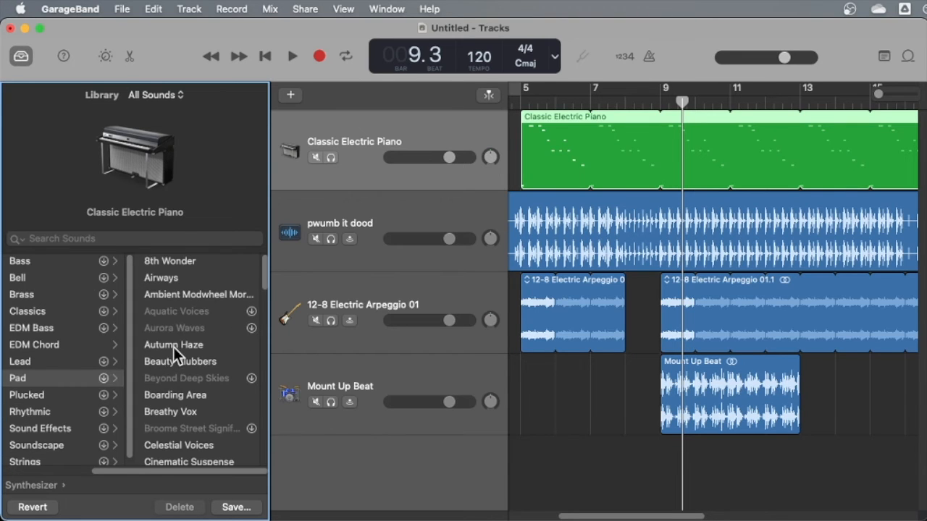
left_click(173, 346)
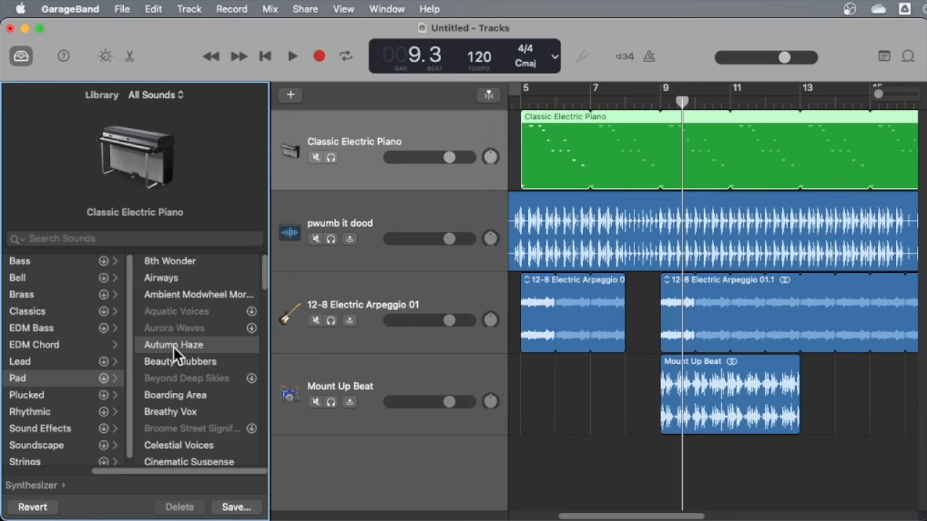
Step: Play a few notes of the Autumn Haze pad with the Musical Typing keyboard
key("super+k")
key("a")
key("s")
key("d")
key("f")
key("g")
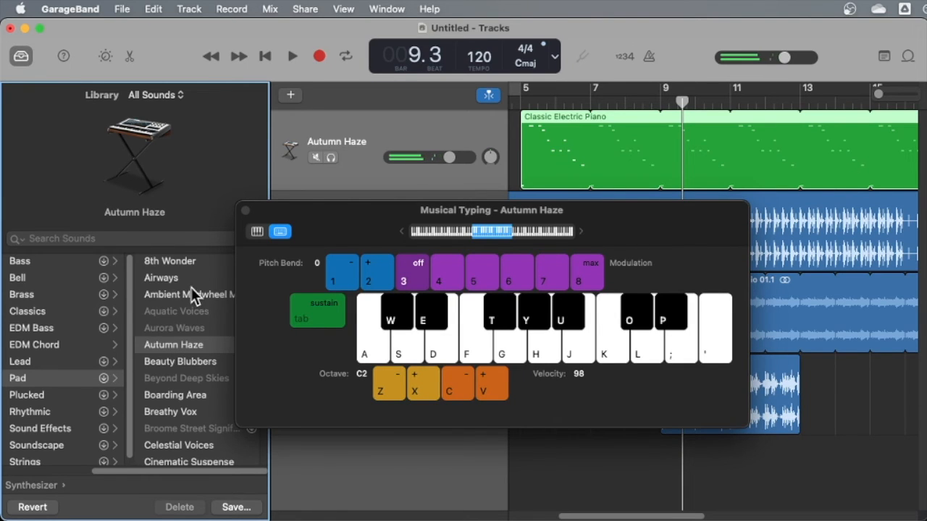
Step: Compare the 8th Wonder pad with Autumn Haze by playing a few notes with each sound
left_click(182, 262)
left_click_drag(321, 209, 382, 256)
key("s")
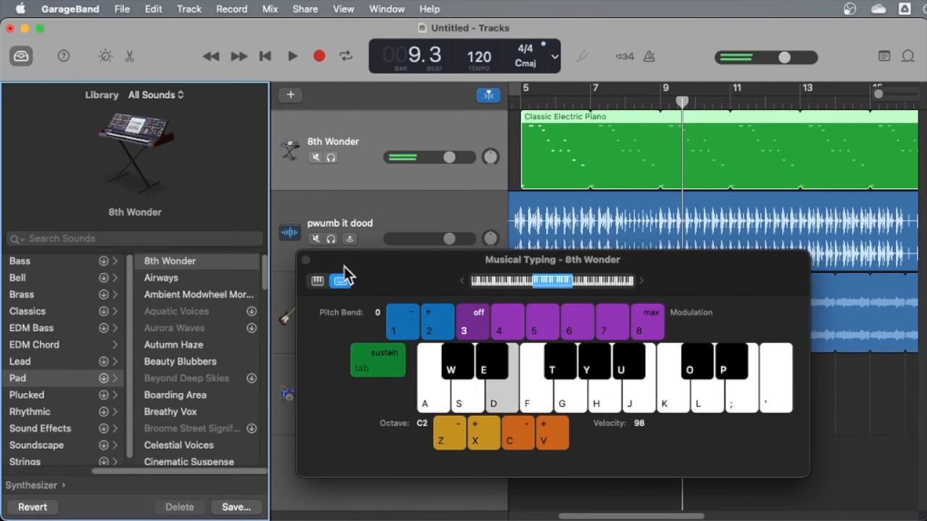
left_click(181, 345)
key("s")
key("d")
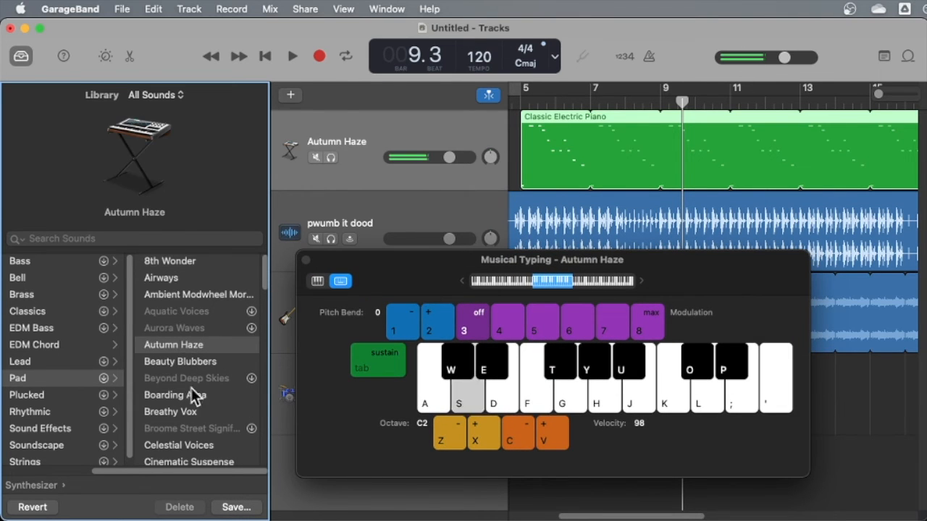
Step: Audition the Breathy Vox pad, return the track to Autumn Haze, and close the Musical Typing keyboard
left_click(182, 411)
key("a")
key("s")
key("d")
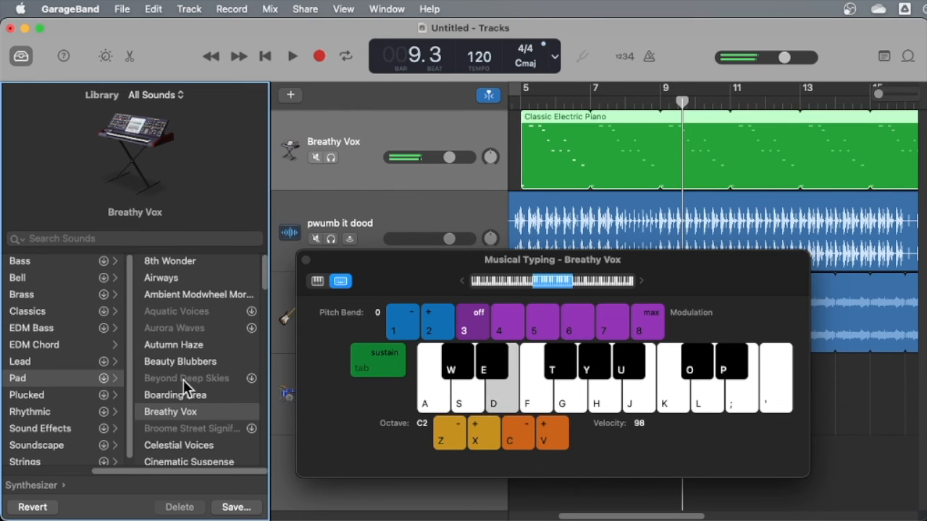
left_click(306, 260)
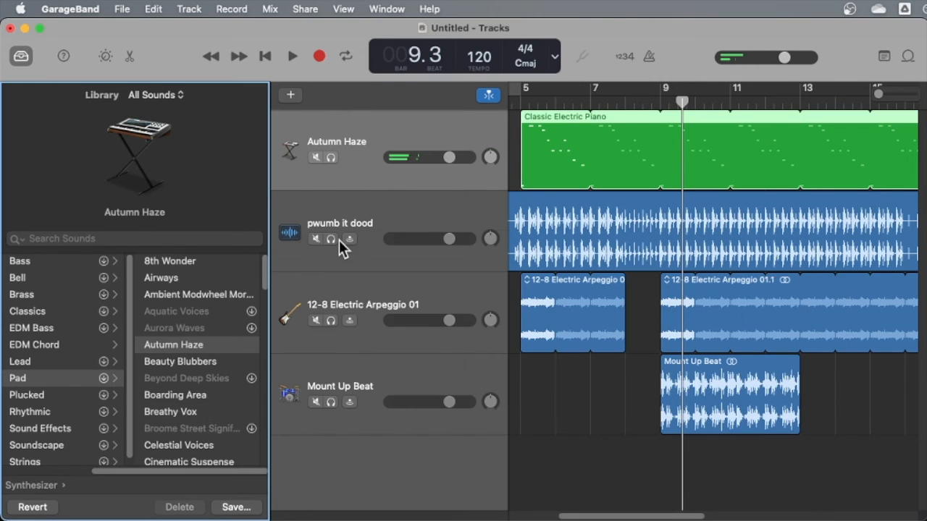
Step: Raise the Autumn Haze track's volume slightly and play the song from bar 1
left_click_drag(682, 104, 435, 95)
left_click_drag(449, 159, 456, 159)
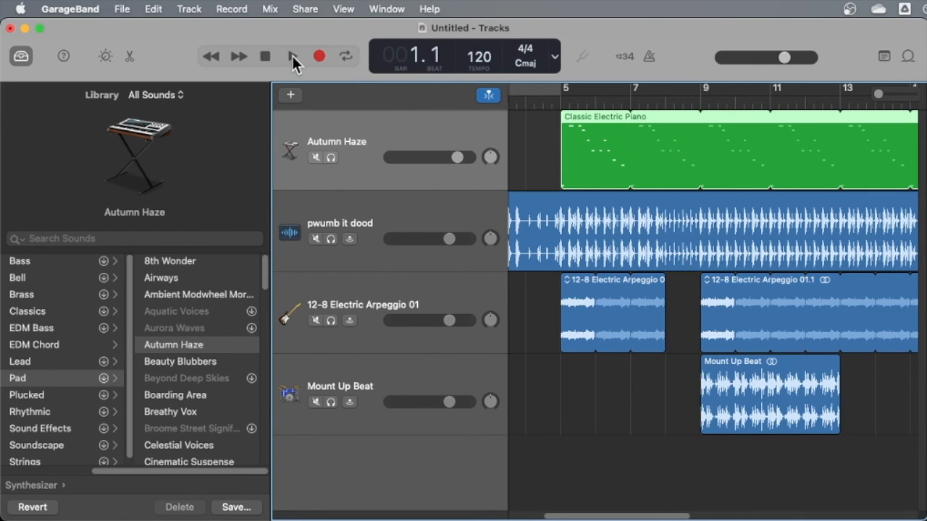
left_click(294, 56)
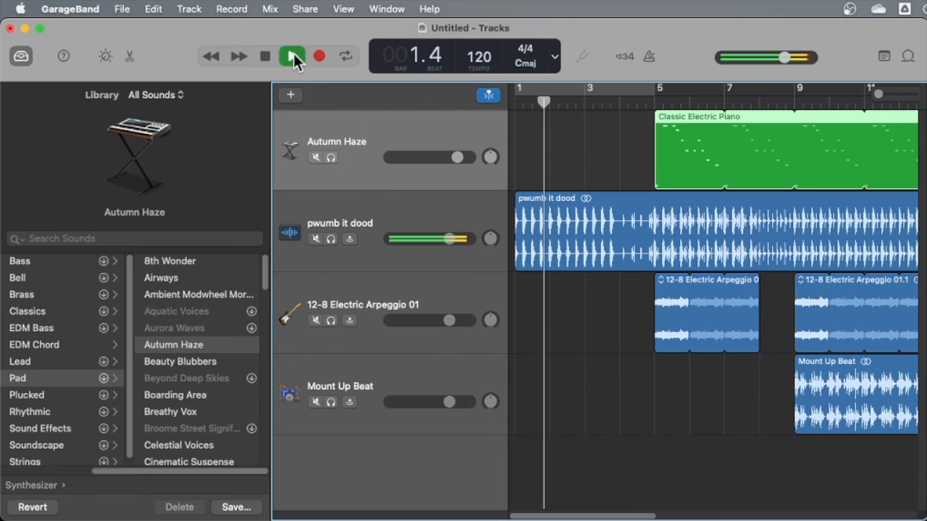